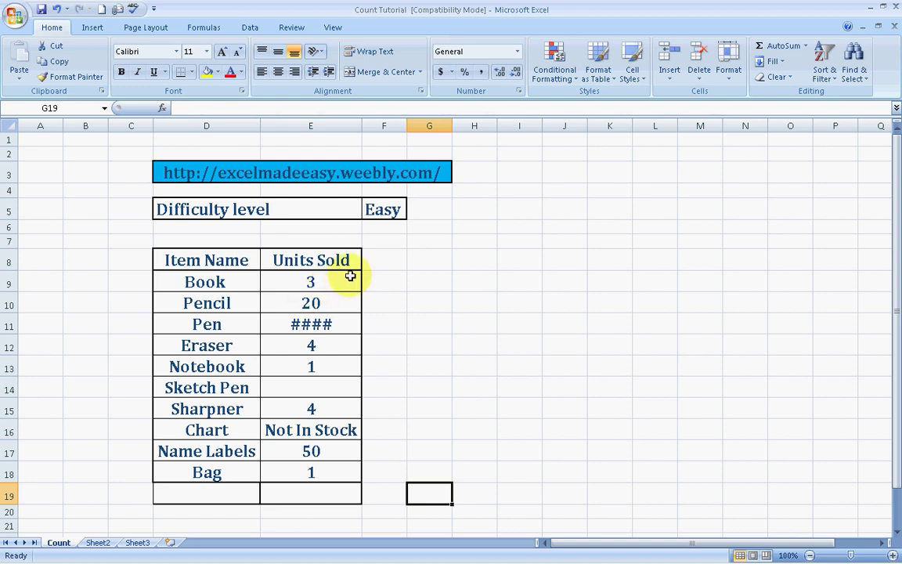
Inspect the Pen (####) and Eraser (4) Units Sold entries, then select cell E19
click(334, 326)
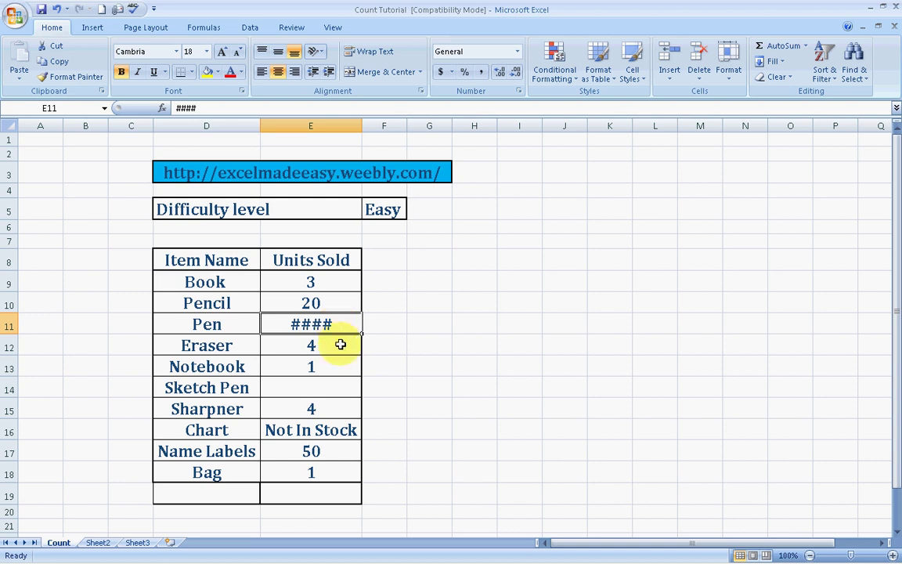
click(340, 343)
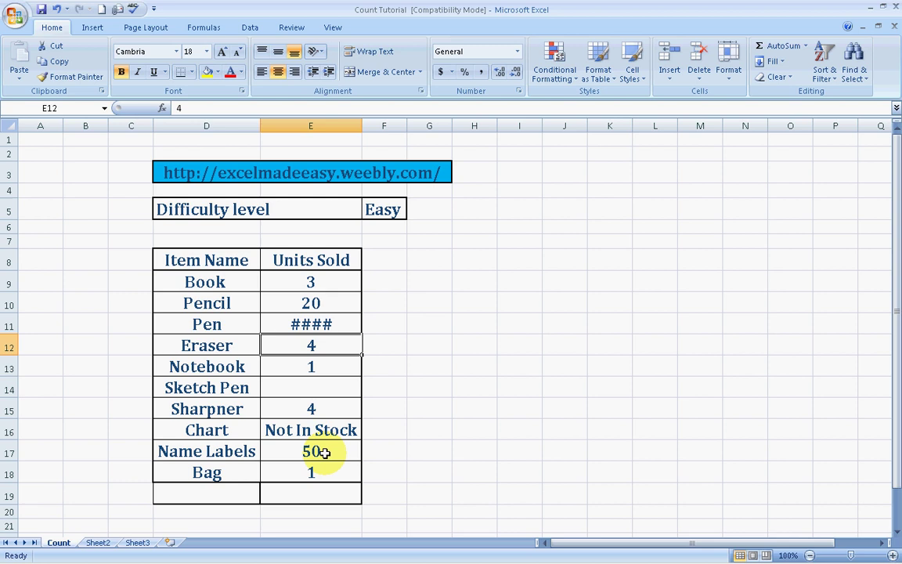
click(314, 499)
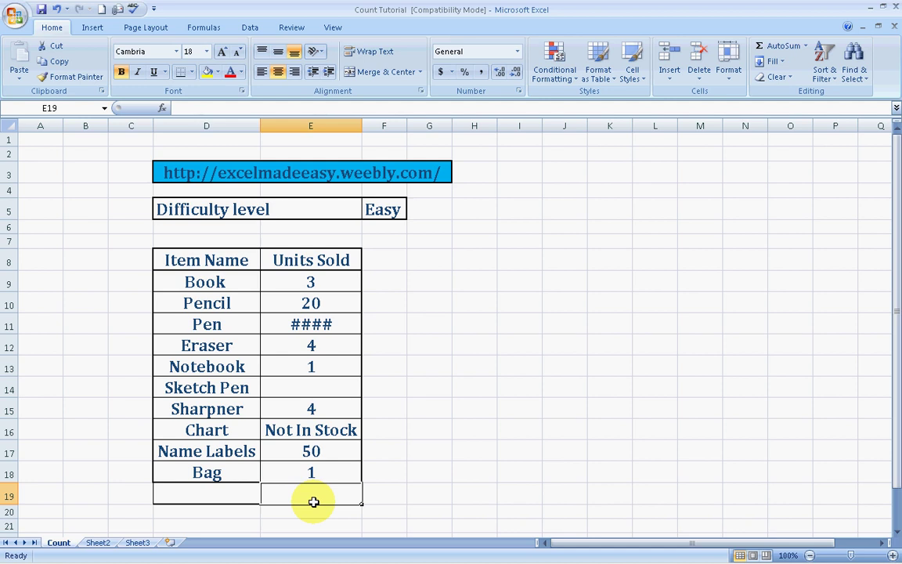
Enter =COUNT(E9:E18) in E19 by dragging over the Units Sold range
text(=)
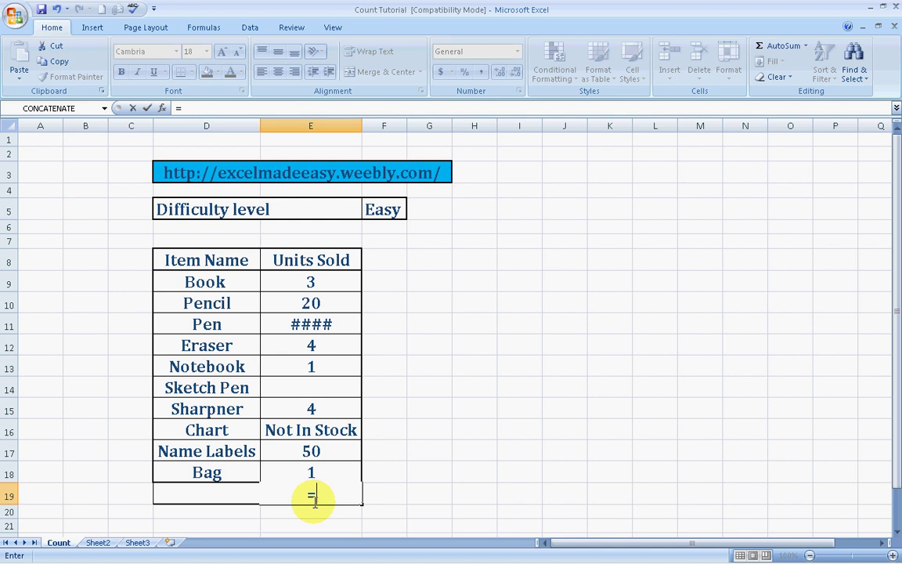
text(count)
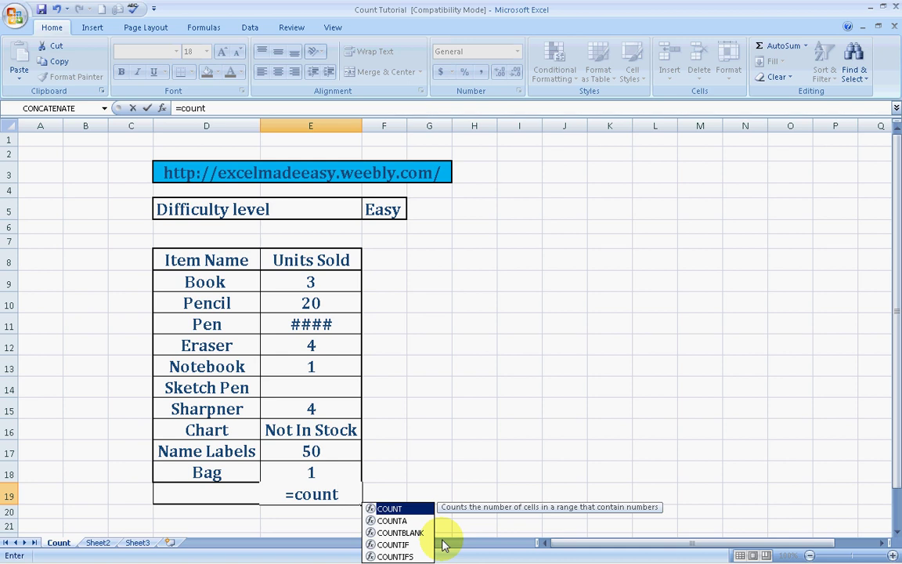
key(Tab)
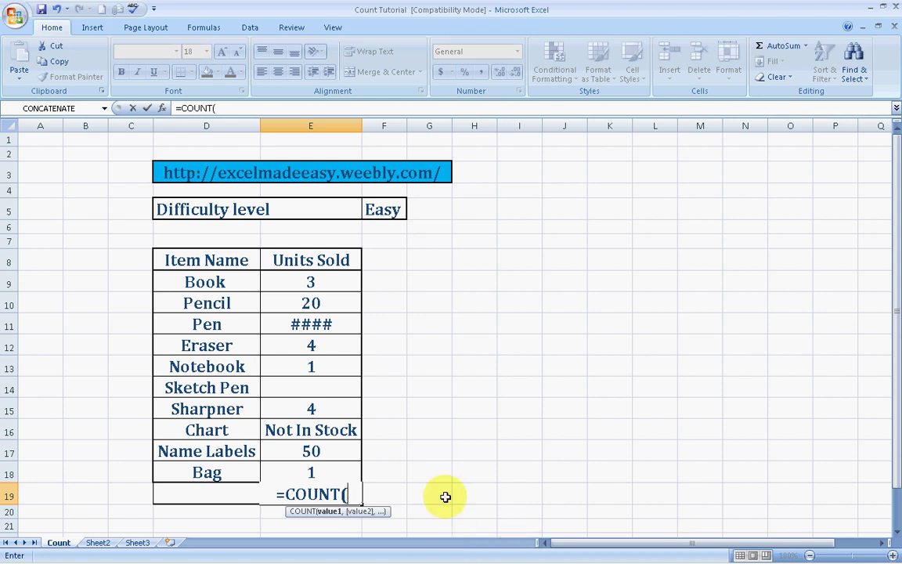
click(338, 466)
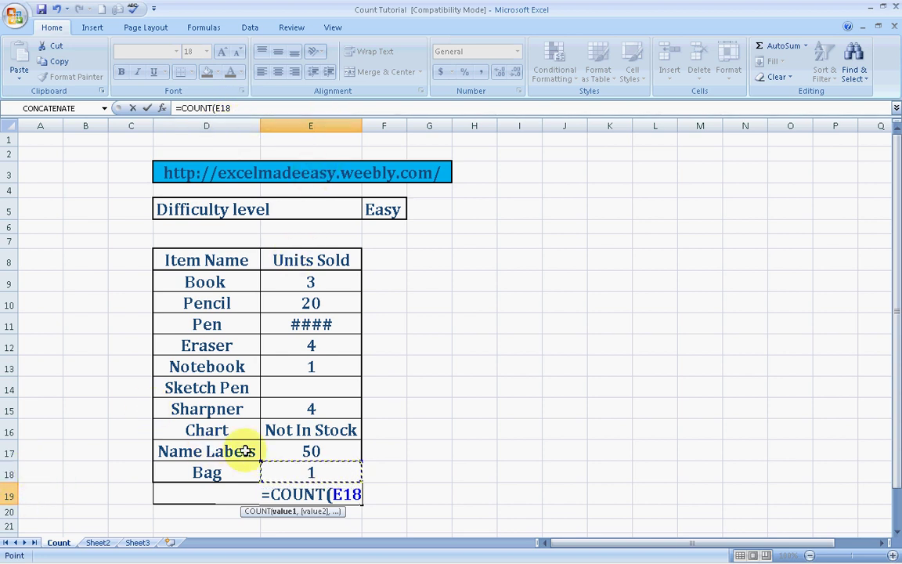
drag(357, 475, 306, 471)
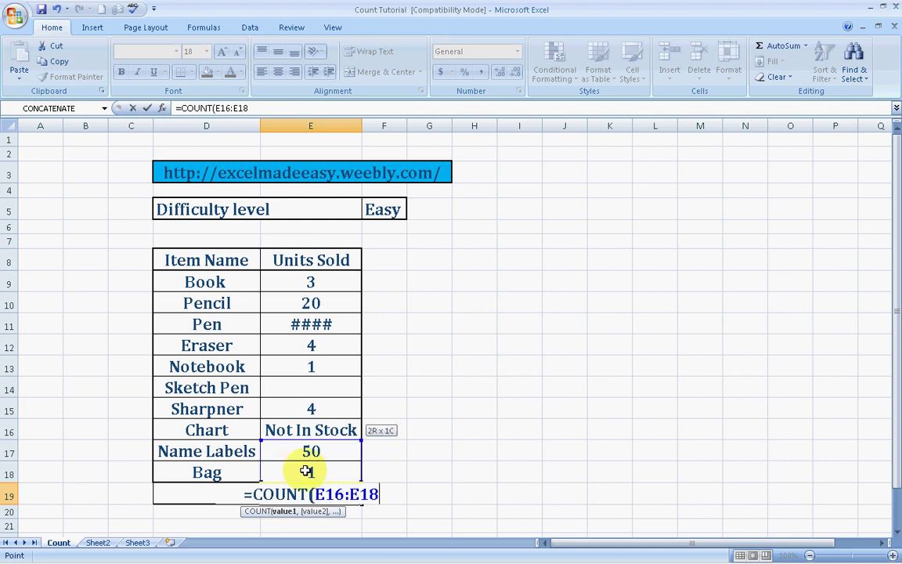
drag(311, 430, 311, 282)
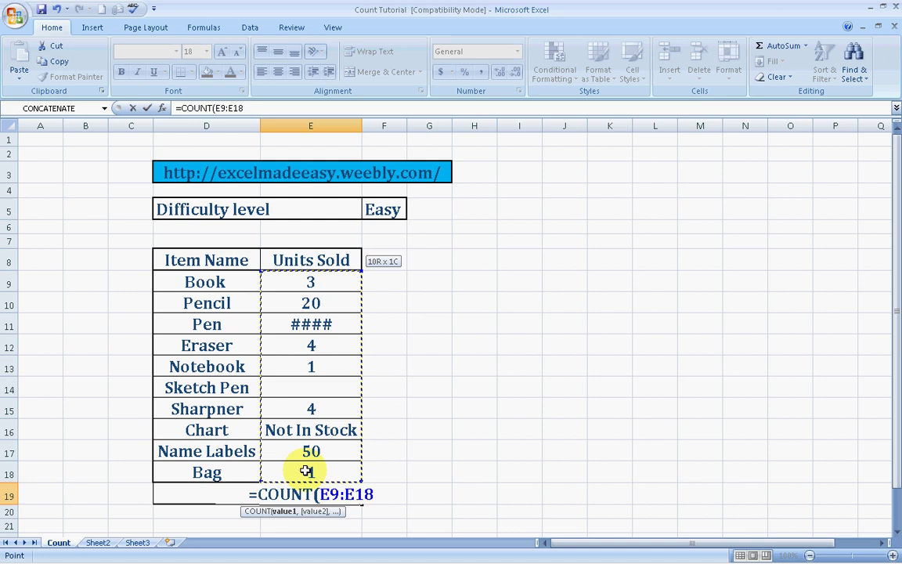
text())
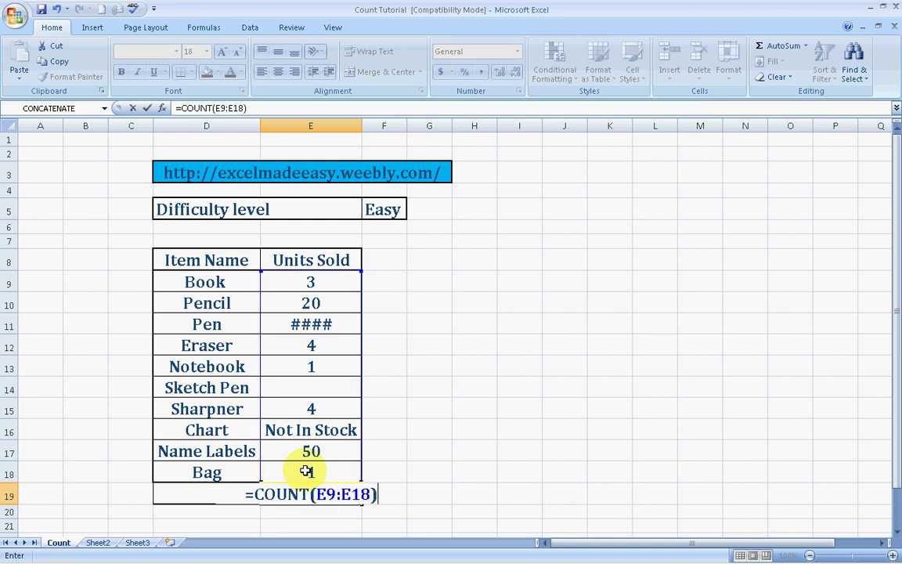
key(Return)
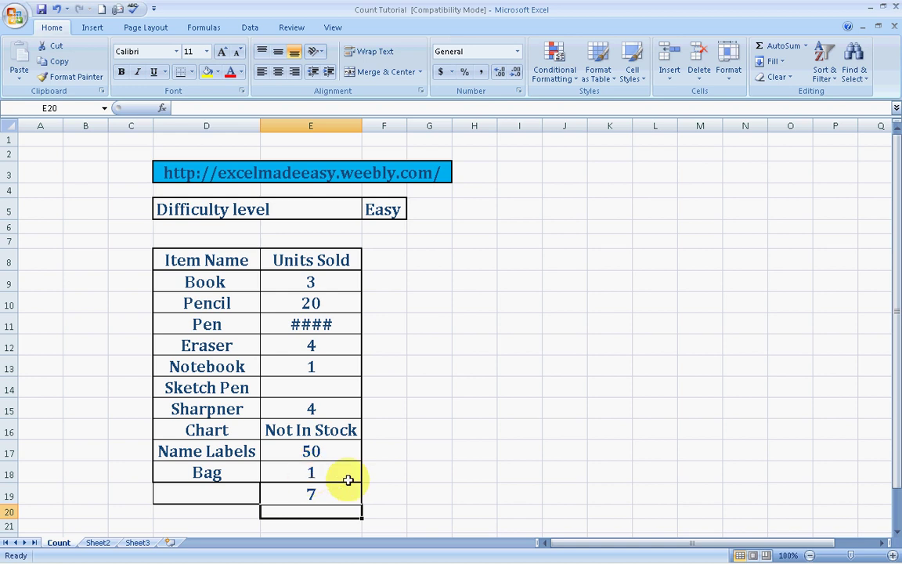
Move to E19, review its COUNT formula, then delete it
click(346, 479)
key(Down)
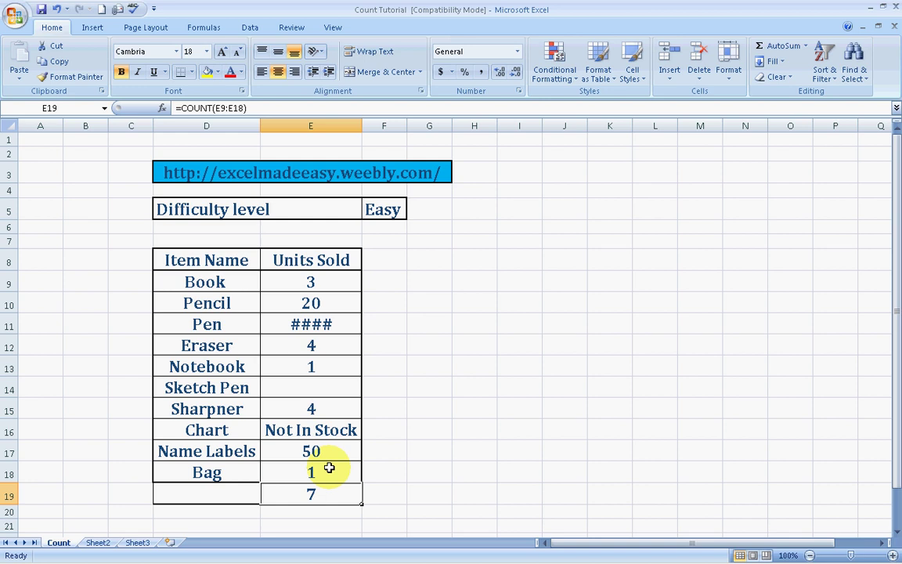
key(Right)
key(Left)
key(Delete)
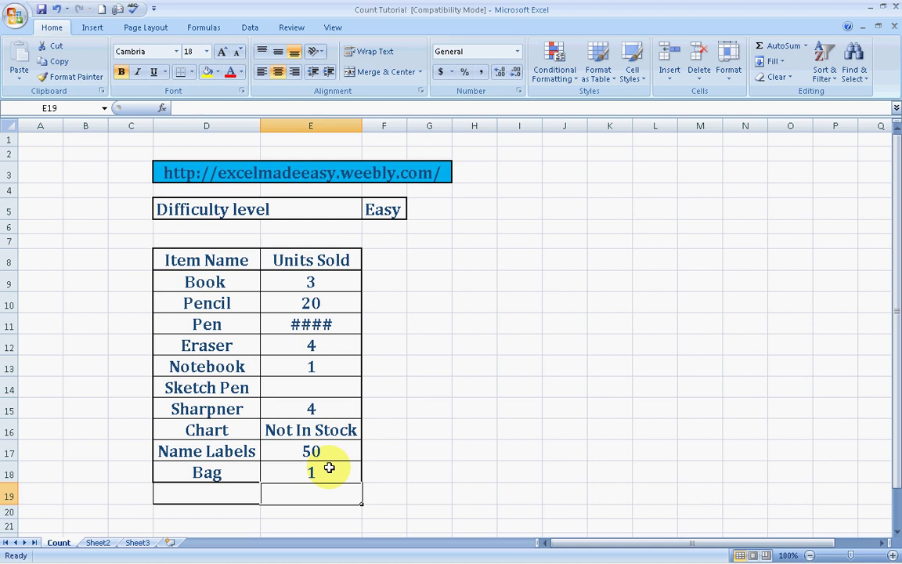
key(Right)
key(Left)
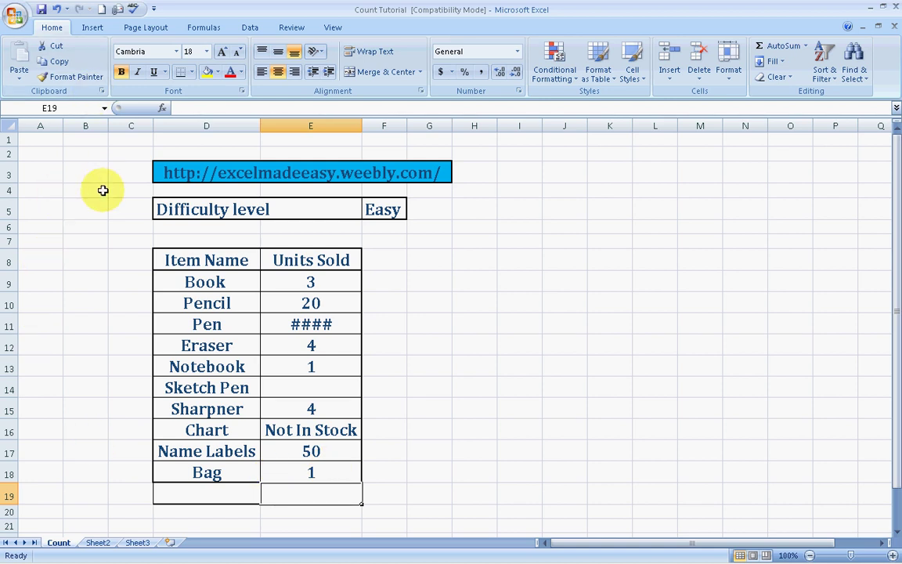
From Formulas > Insert Function, search for 'count' and choose COUNT
click(205, 27)
click(20, 62)
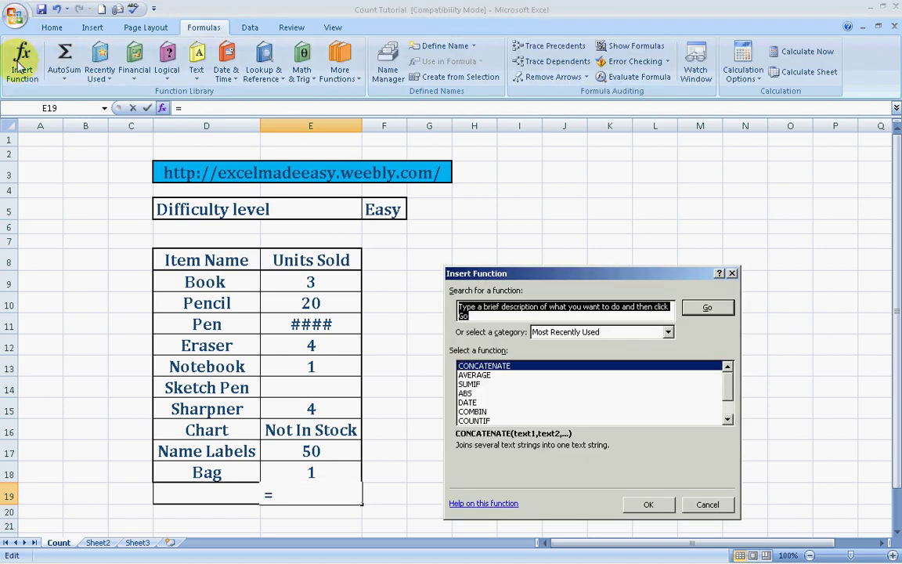
text(c)
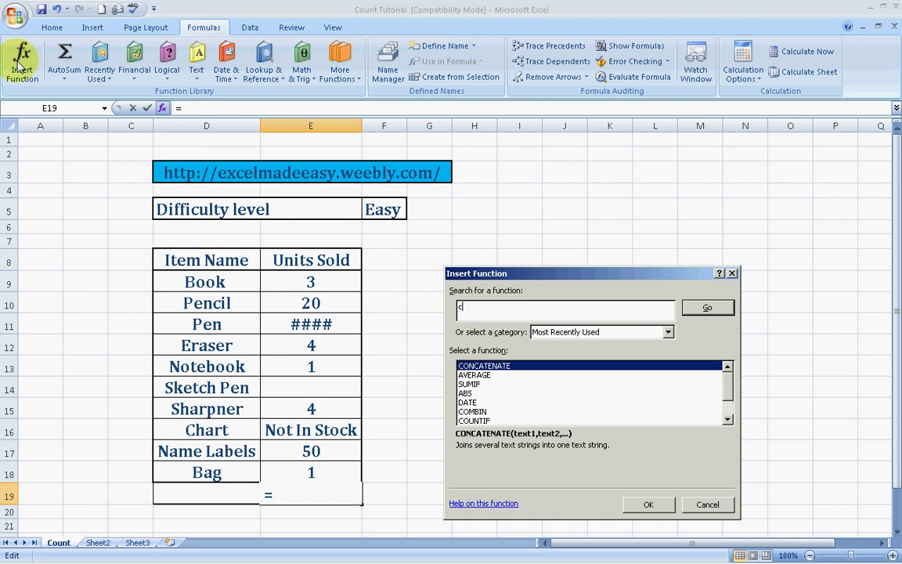
text(ount)
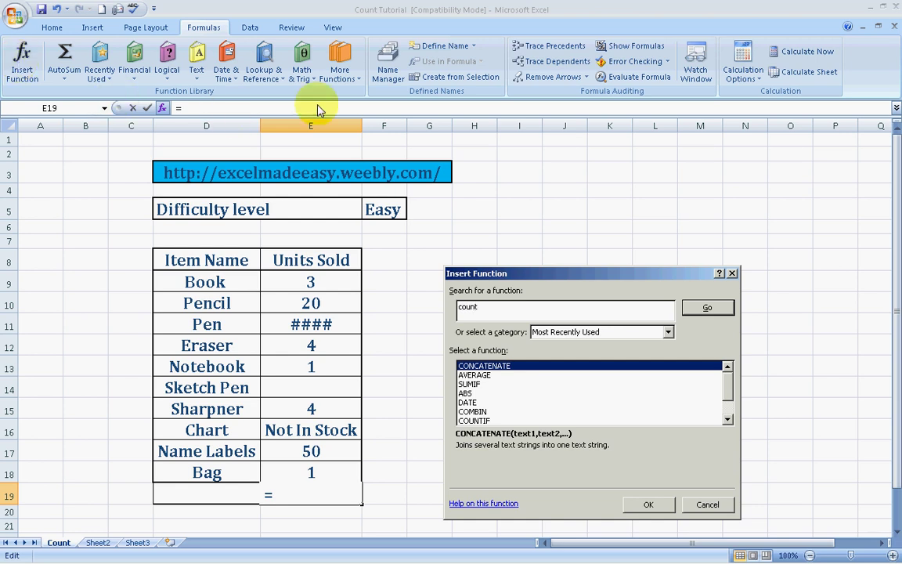
click(707, 309)
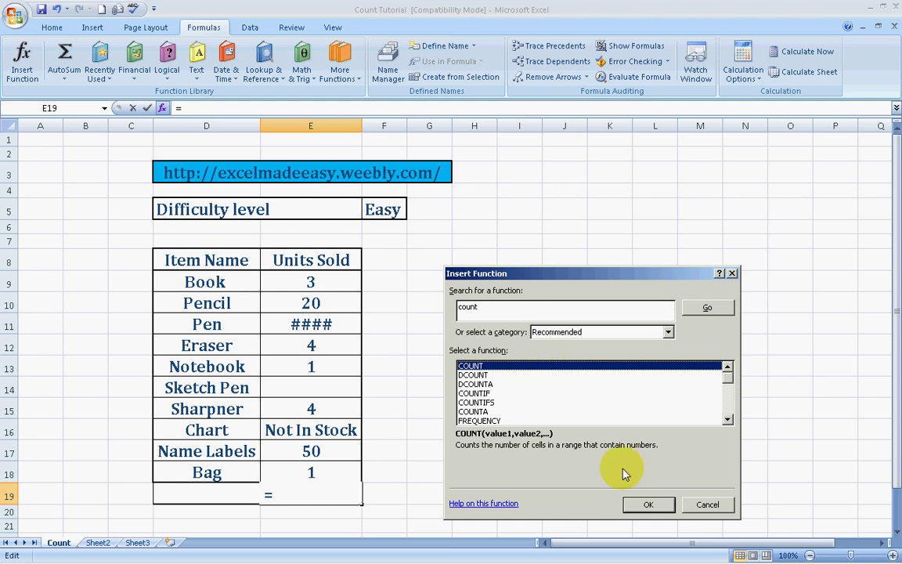
click(647, 504)
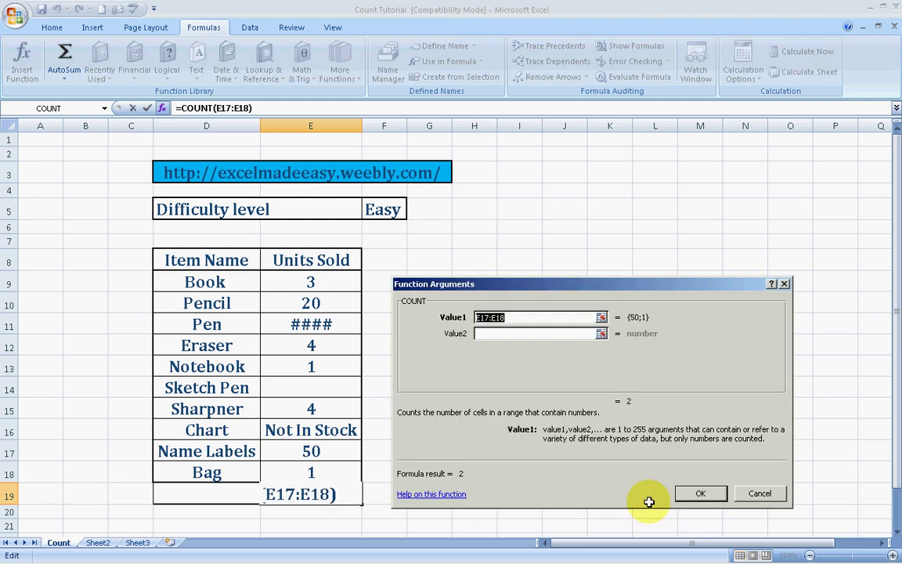
Replace the suggested E17:E18 with Value1 E9:E18 and confirm the COUNT formula
click(538, 319)
key(BackSpace)
key(BackSpace)
key(BackSpace)
key(BackSpace)
key(BackSpace)
key(BackSpace)
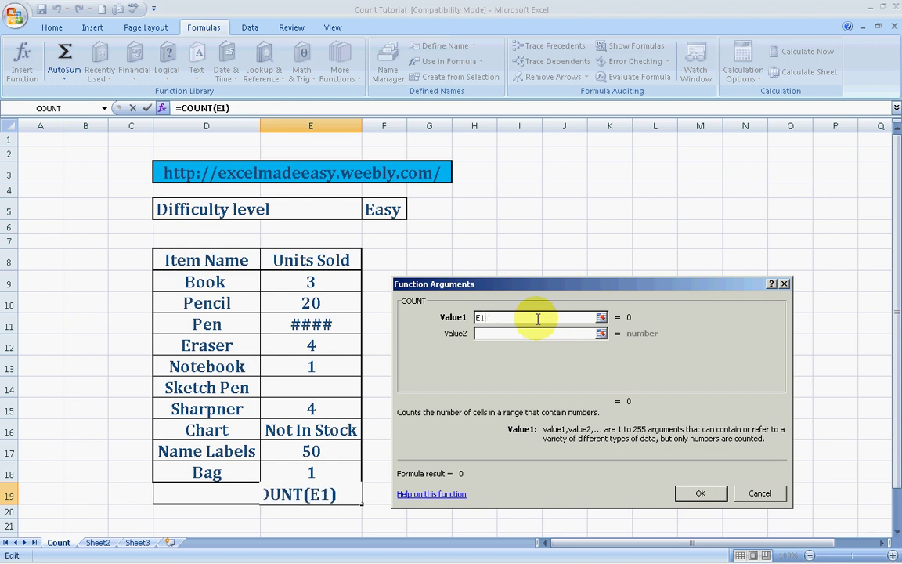
key(BackSpace)
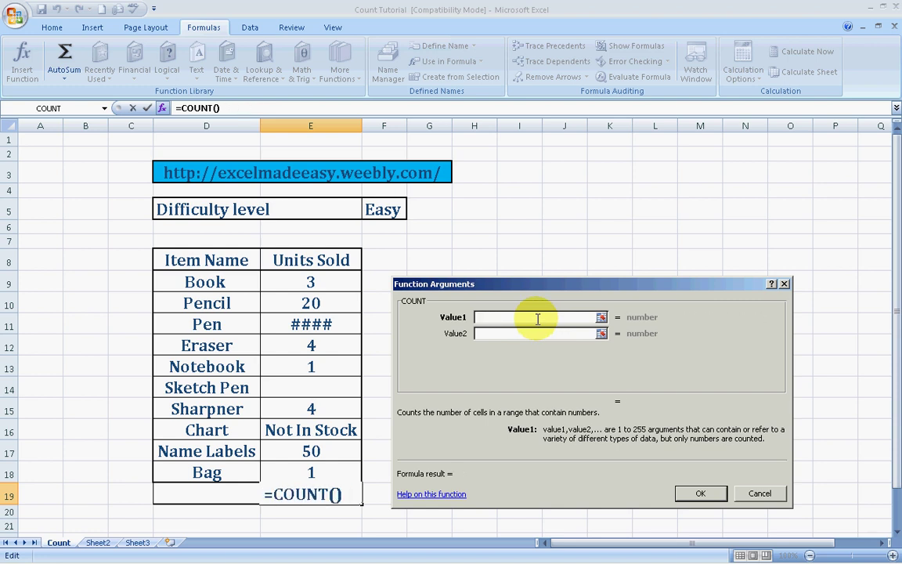
click(344, 286)
key(shift+Down)
key(shift+Down)
key(shift+Down)
key(shift+Down)
key(shift+Down)
key(shift+Down)
key(shift+Down)
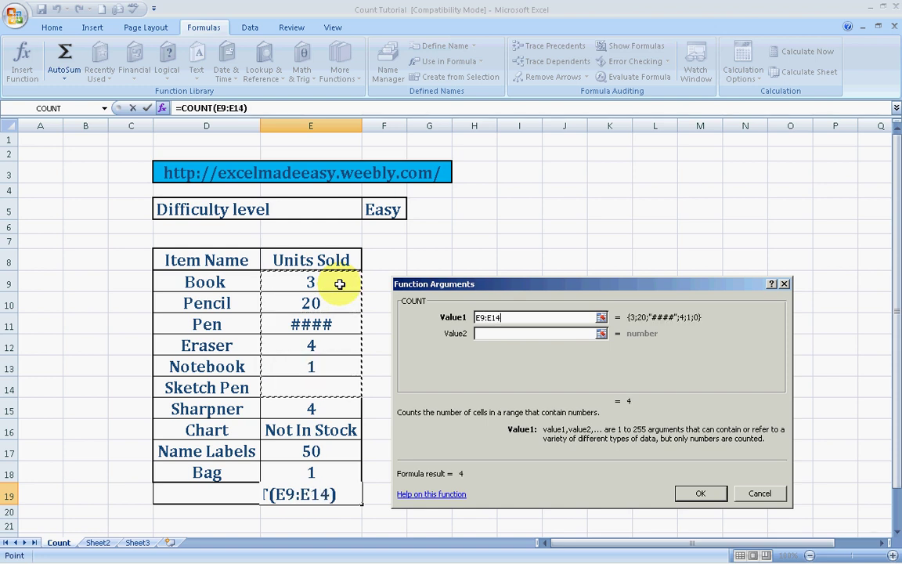
key(shift+Down)
key(shift+Down)
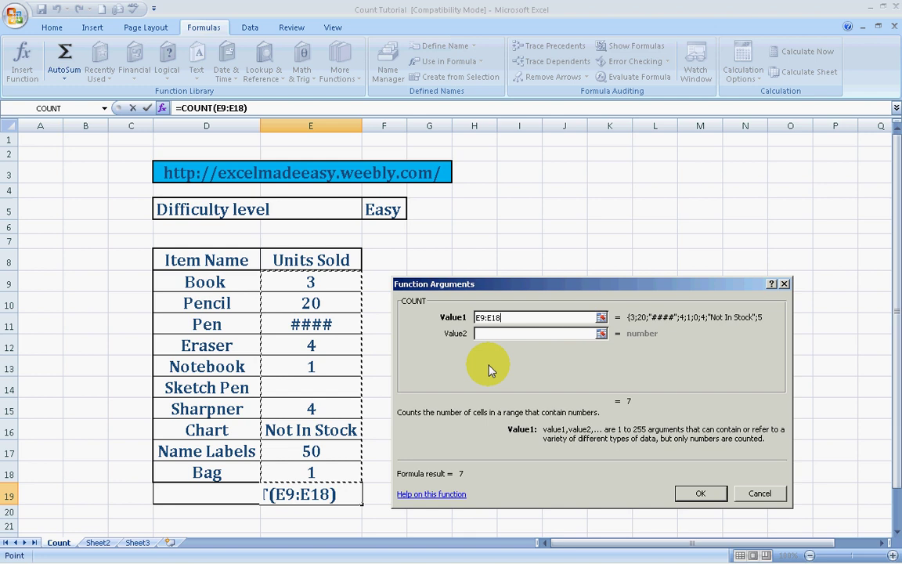
click(698, 494)
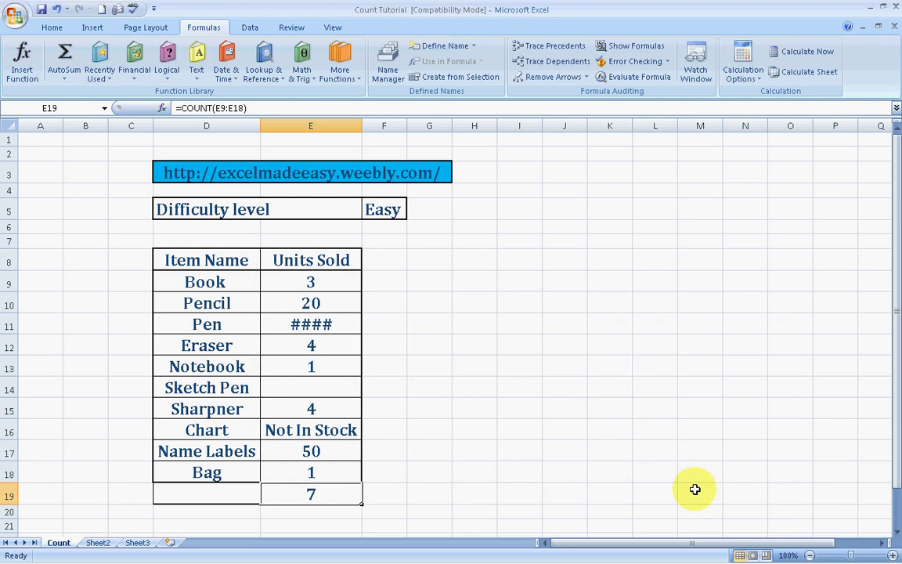
click(514, 508)
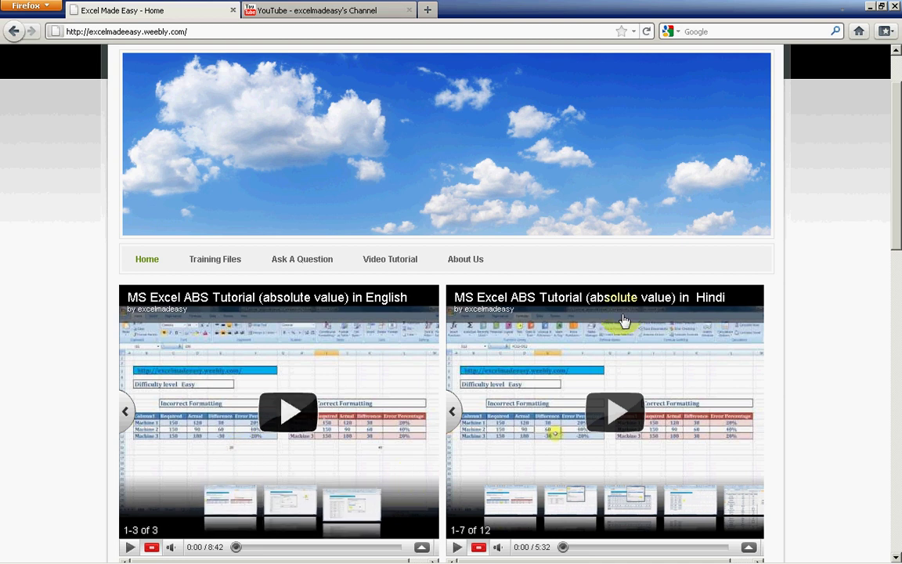
Scroll down the Excel Made Easy home page in Firefox
drag(899, 141, 888, 369)
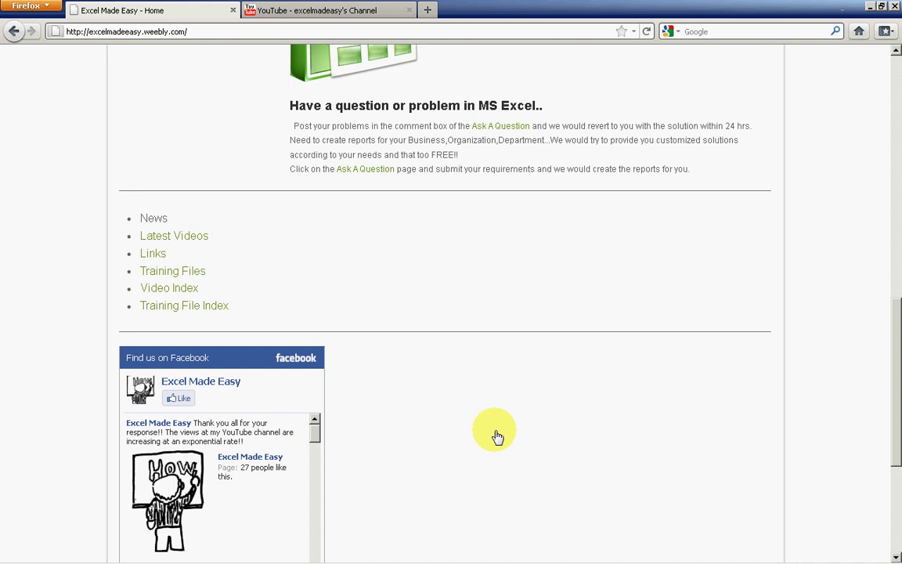
Scroll the web page back up, return to Excel and select an empty cell
drag(886, 377, 898, 181)
key(alt+Tab)
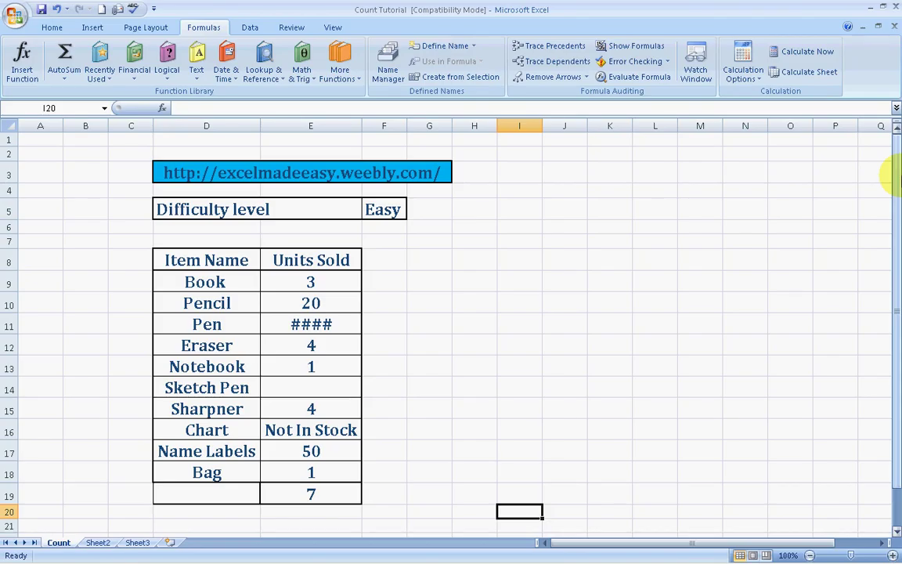
click(514, 374)
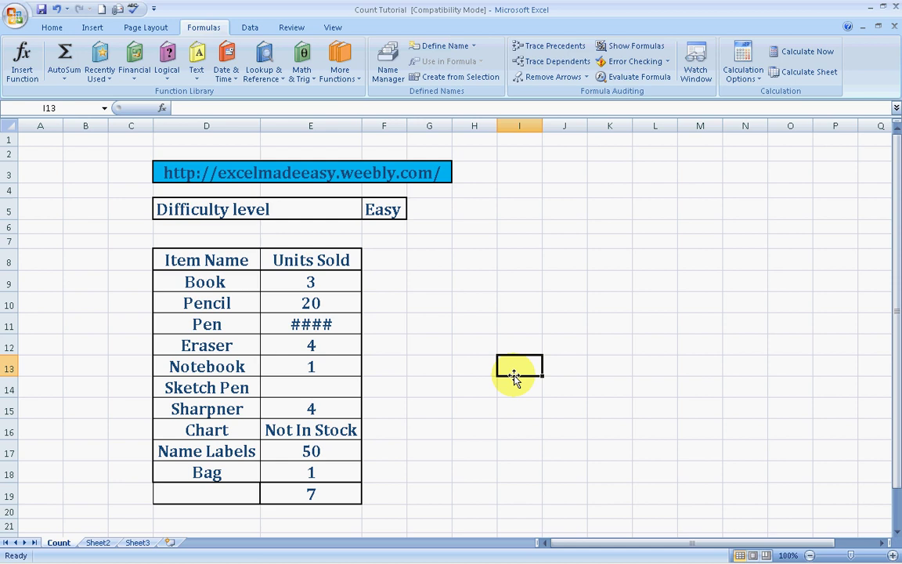